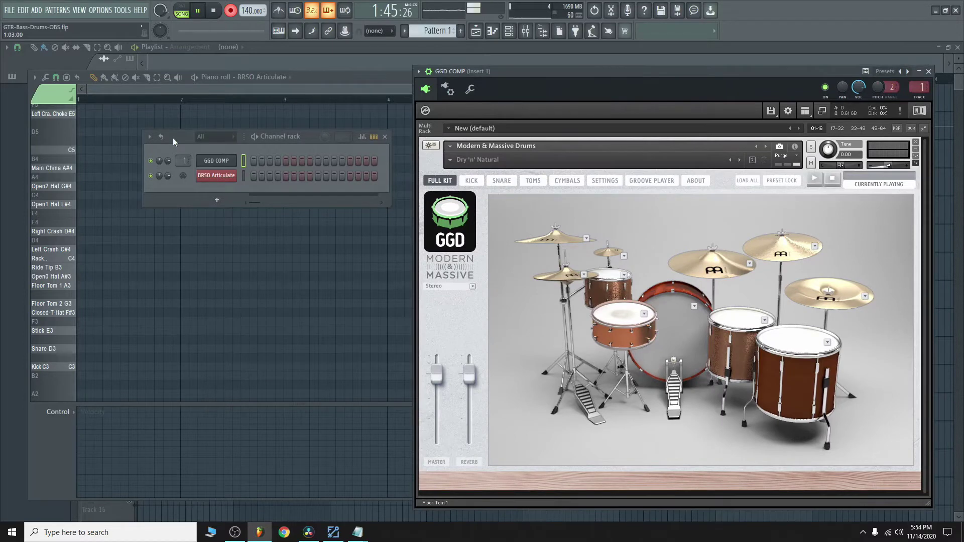
# Open BRSO Articulate's controls, briefly show Keymap Customizer, then open Manage plugins.
pyautogui.click(216, 176)
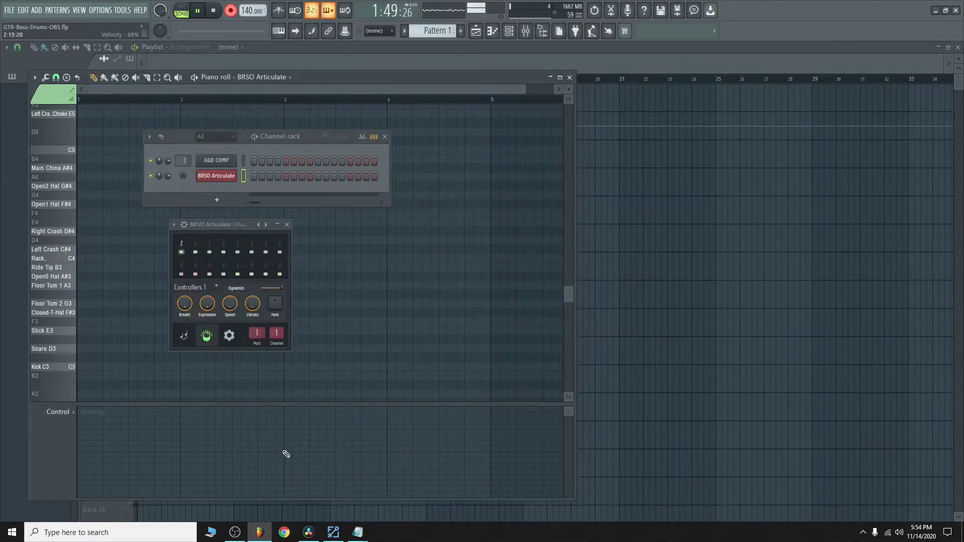
pyautogui.click(334, 533)
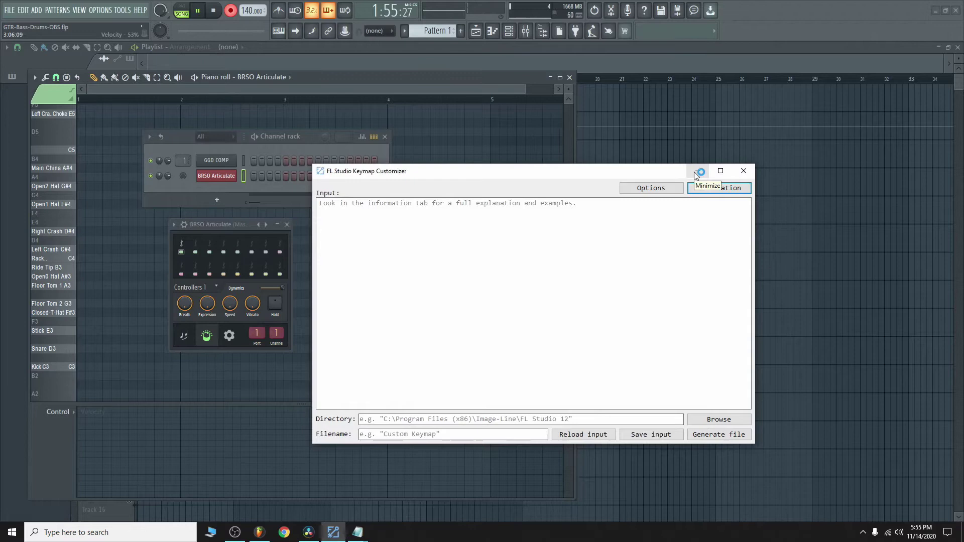
pyautogui.click(695, 172)
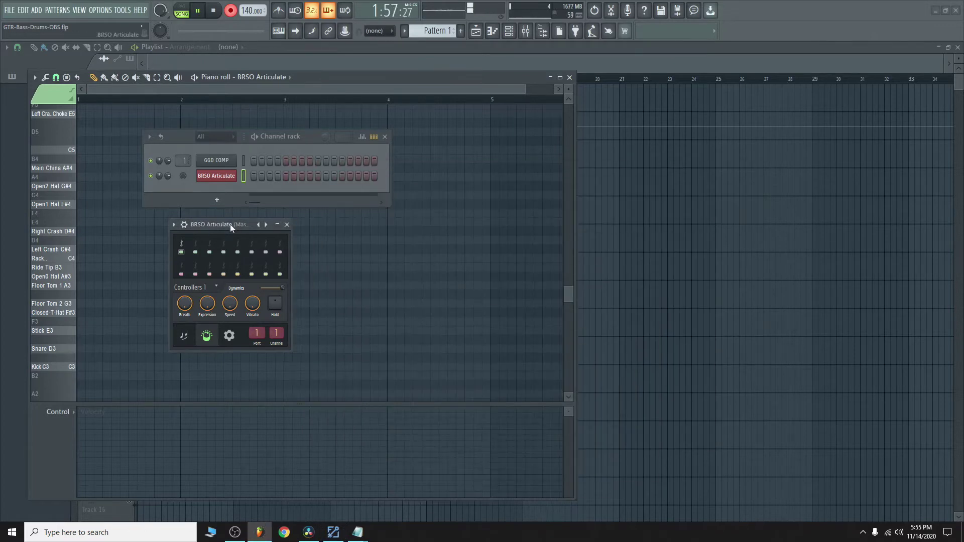
pyautogui.click(106, 13)
pyautogui.click(123, 70)
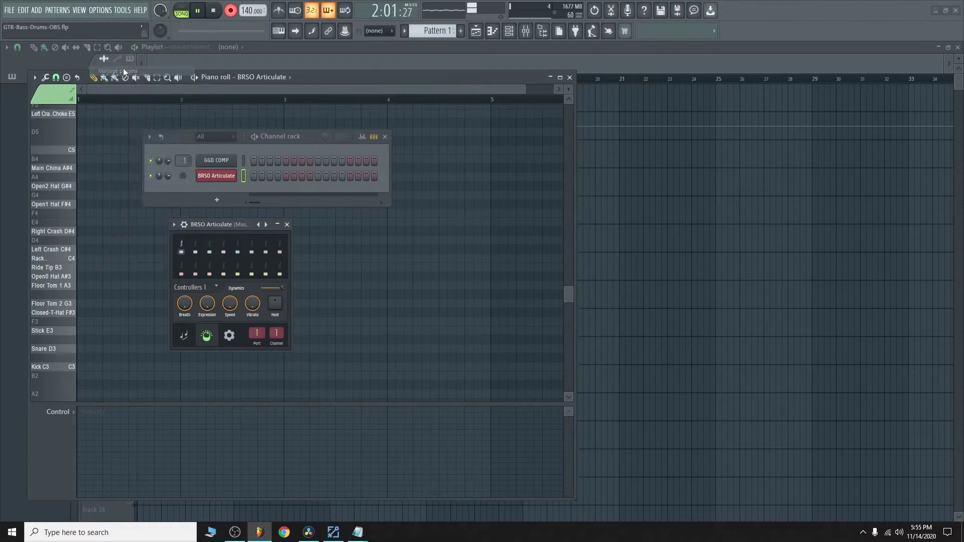
# View BRSO Articulate's details in Plugin Manager, close it, and try the Channel rack add menu.
pyautogui.moveTo(213, 6); pyautogui.dragTo(271, 28)
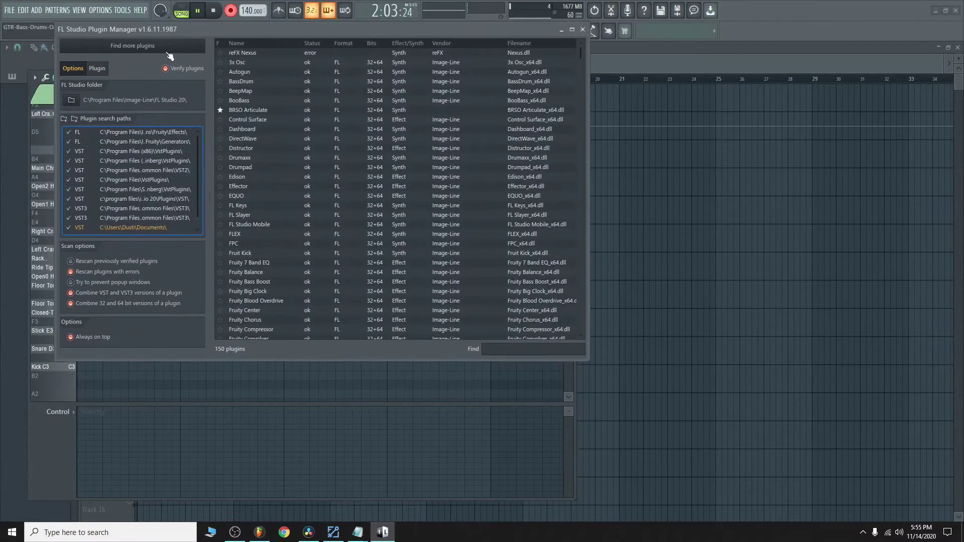
pyautogui.click(224, 113)
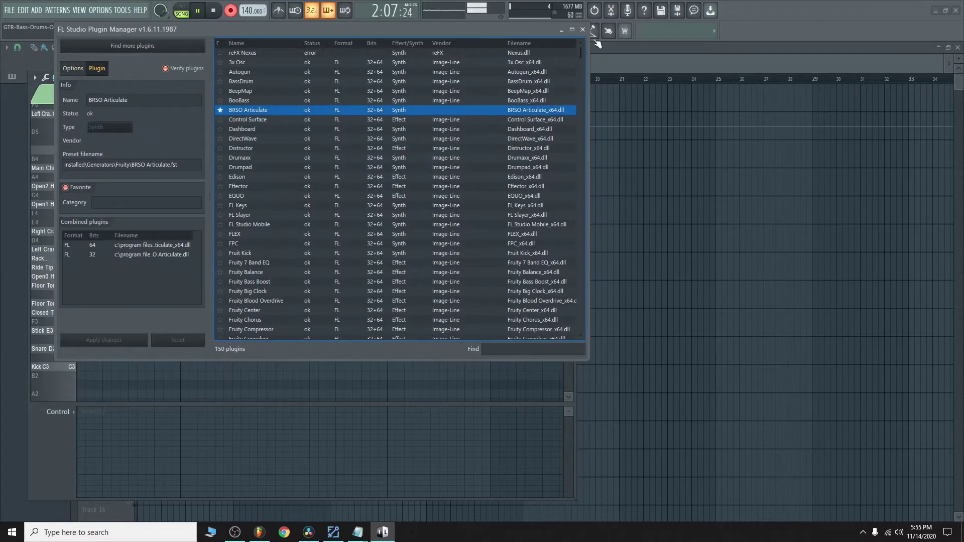
pyautogui.click(583, 28)
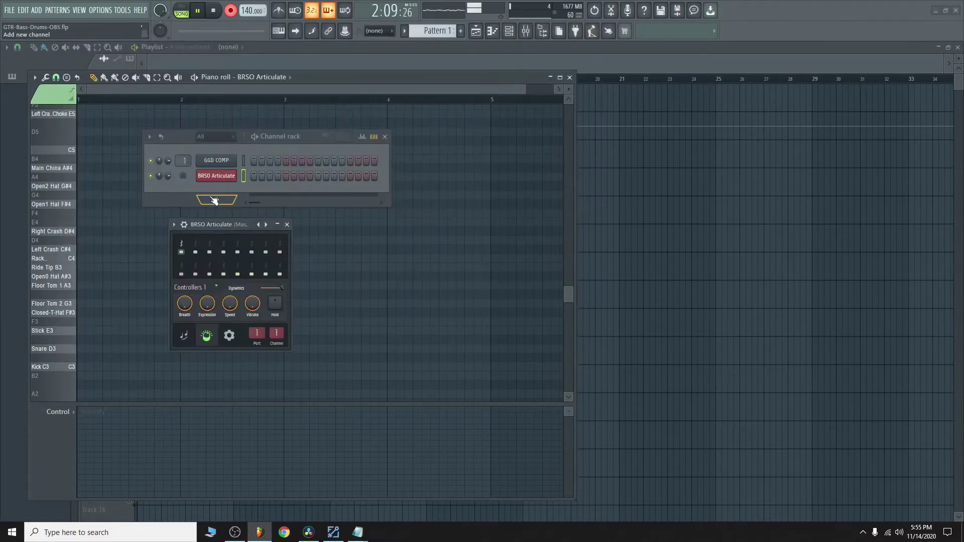
pyautogui.click(216, 199)
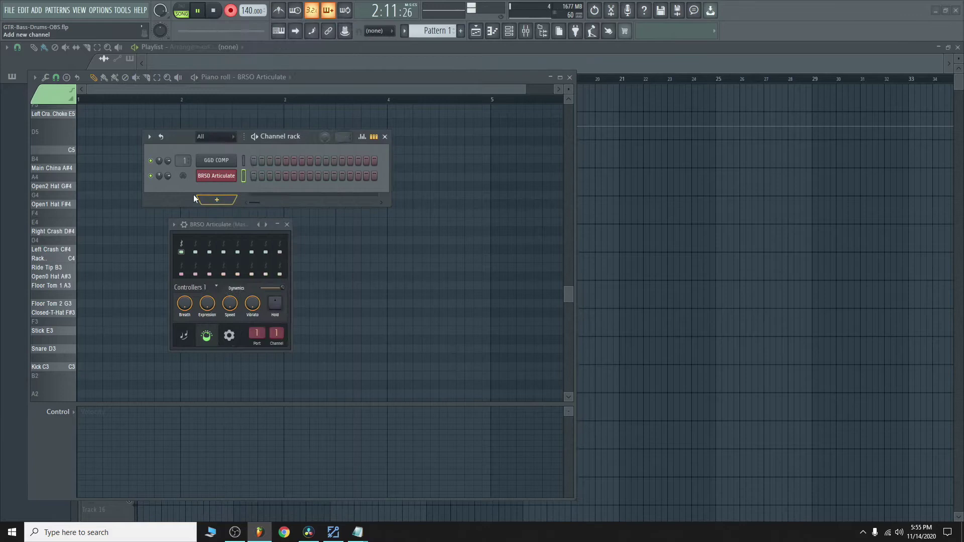
pyautogui.click(194, 195)
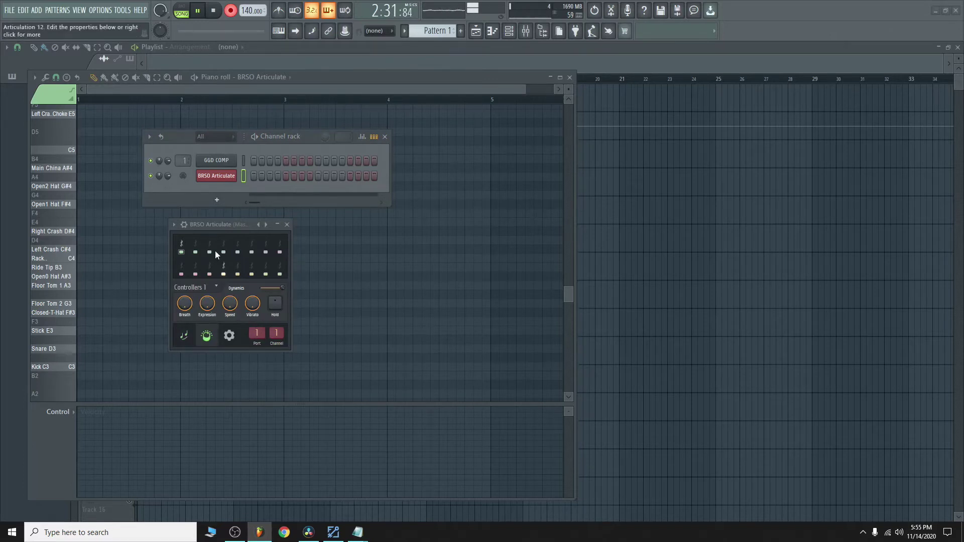
# Open GGD COMP's wrapper settings and audition three drum keys in the piano roll.
pyautogui.click(228, 162)
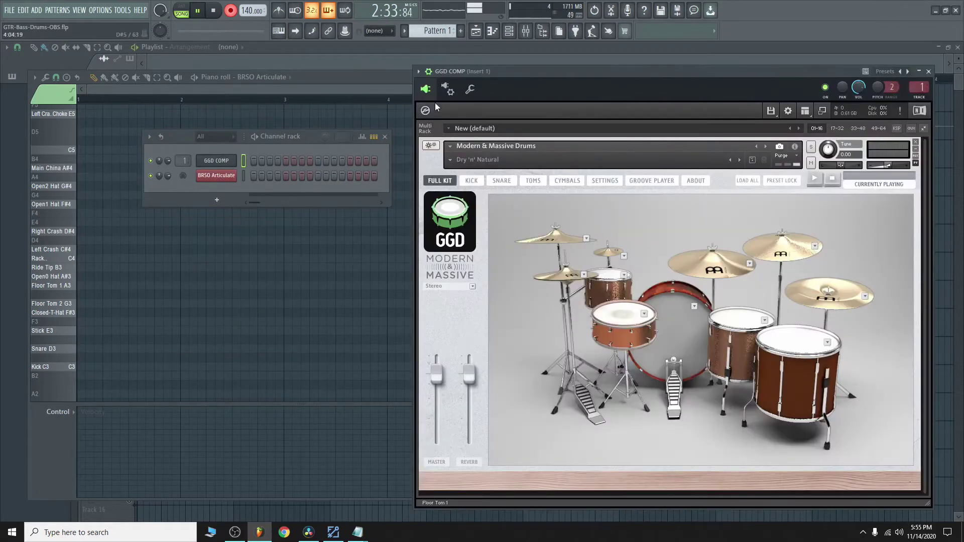
pyautogui.click(448, 89)
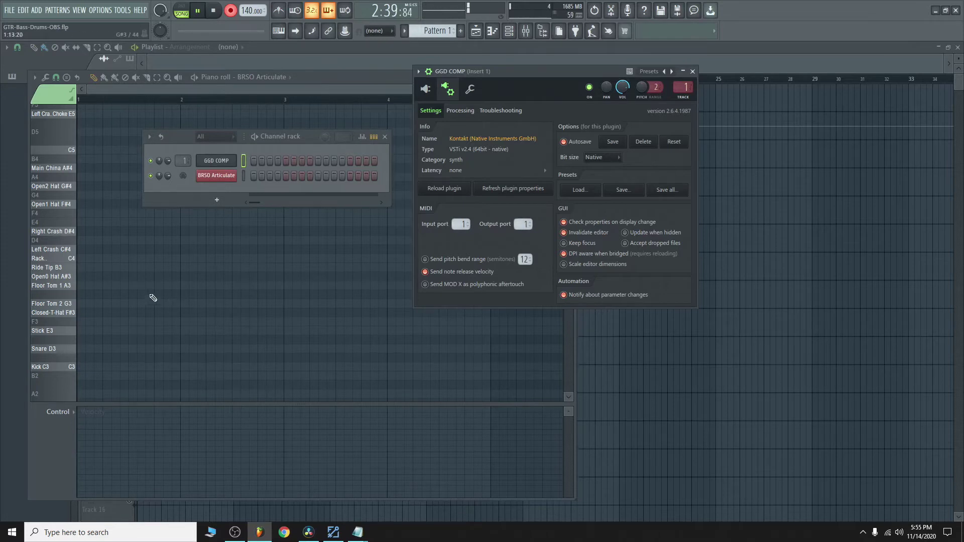
pyautogui.click(72, 309)
pyautogui.click(73, 280)
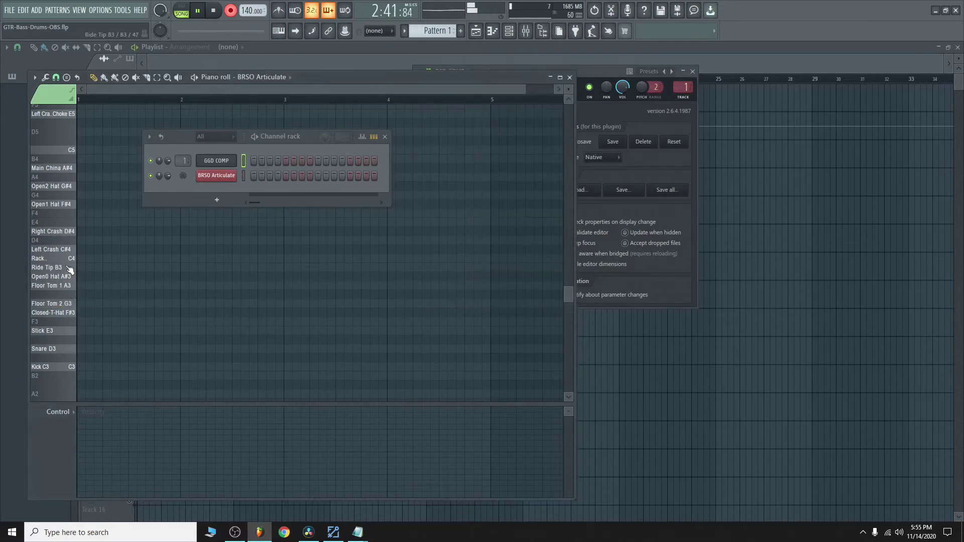
pyautogui.click(68, 257)
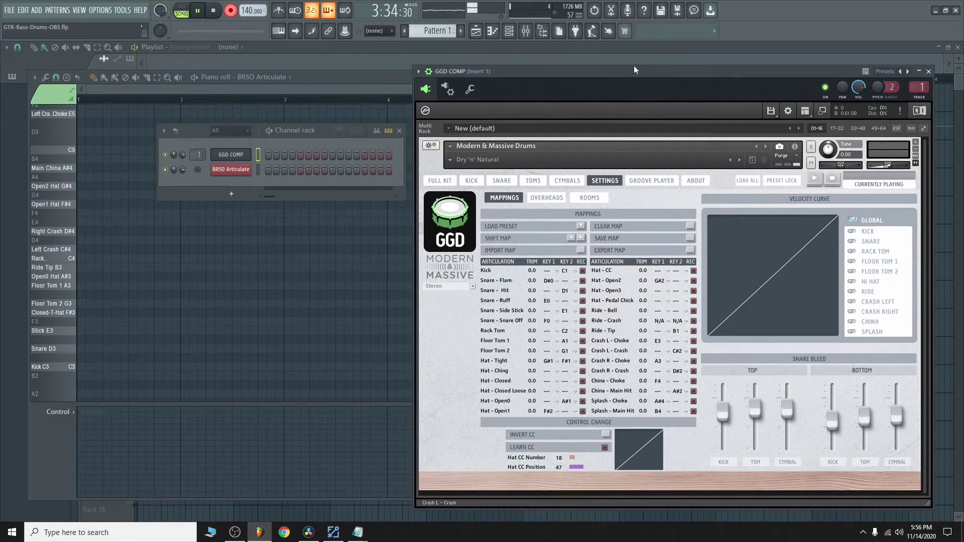
# Return GGD COMP to its full kit view and open its piano roll from the Channel rack.
pyautogui.click(450, 179)
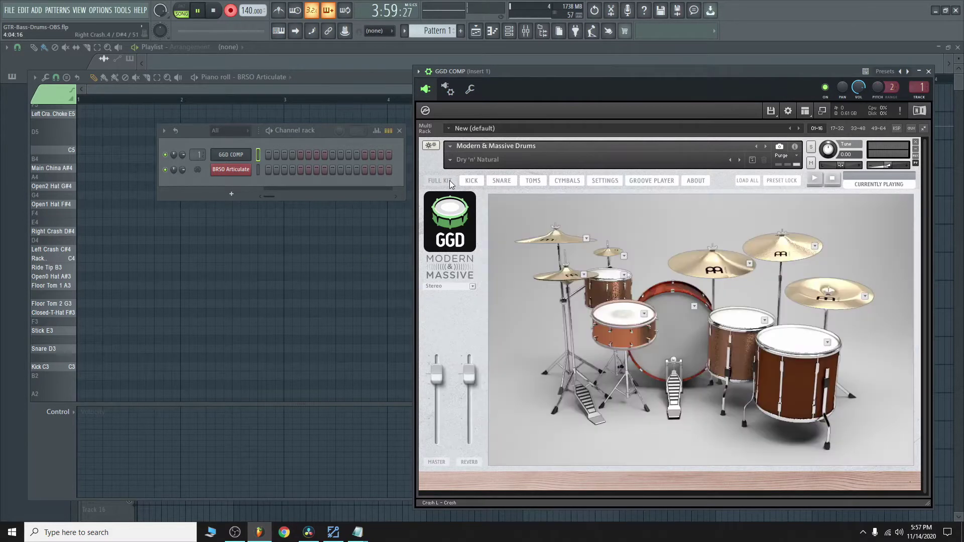
pyautogui.rightClick(228, 169)
pyautogui.click(257, 169)
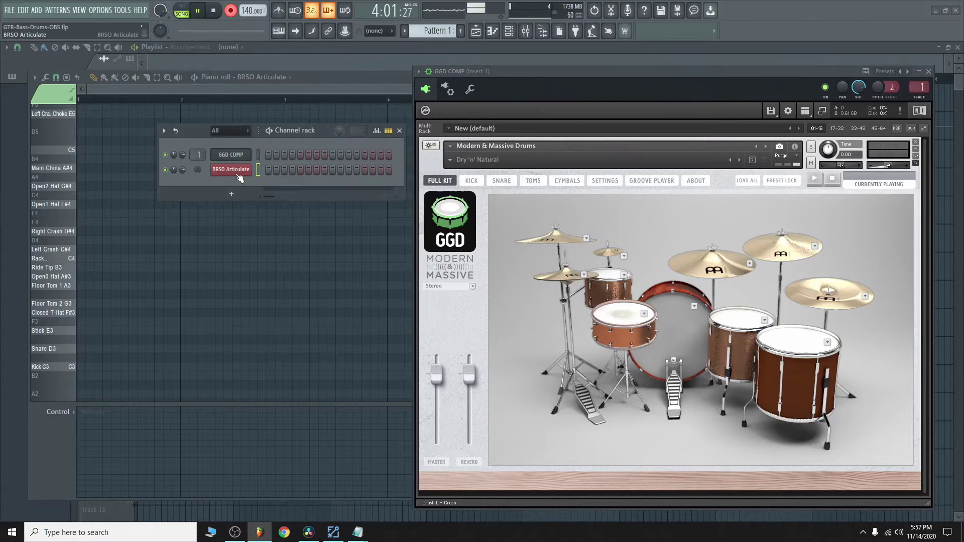
pyautogui.rightClick(235, 156)
pyautogui.click(265, 156)
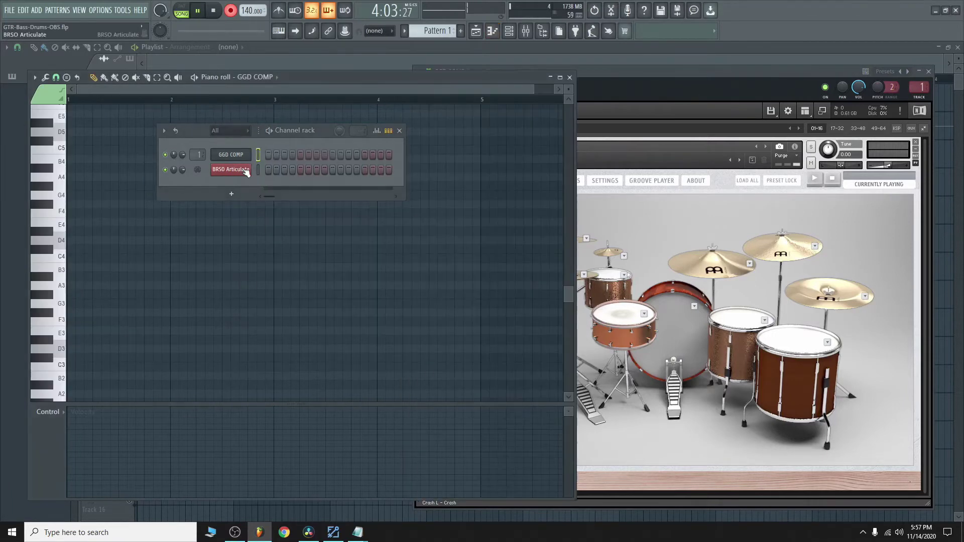
# Open BRSO Articulate's plugin and drum-named piano roll, showing its Articulation page.
pyautogui.click(240, 170)
pyautogui.rightClick(243, 171)
pyautogui.click(263, 171)
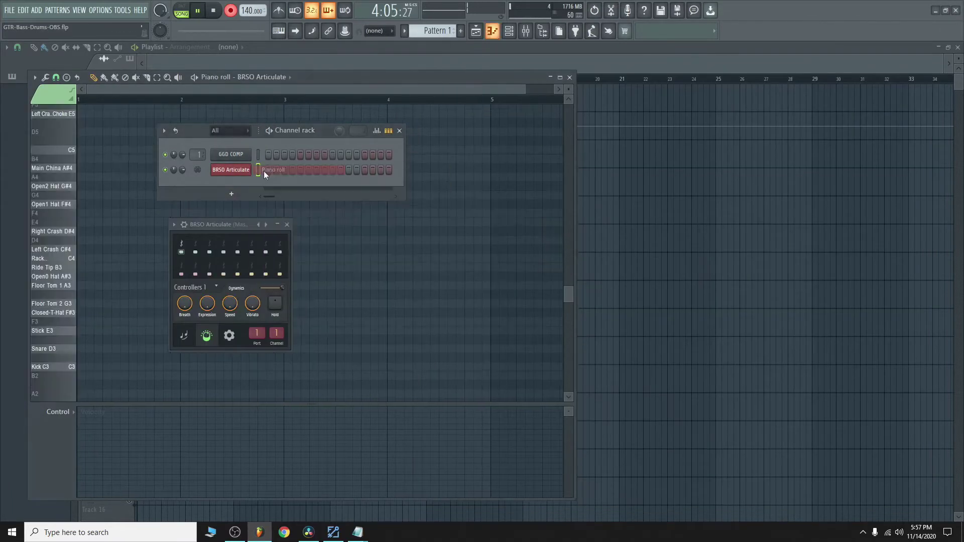
pyautogui.click(181, 334)
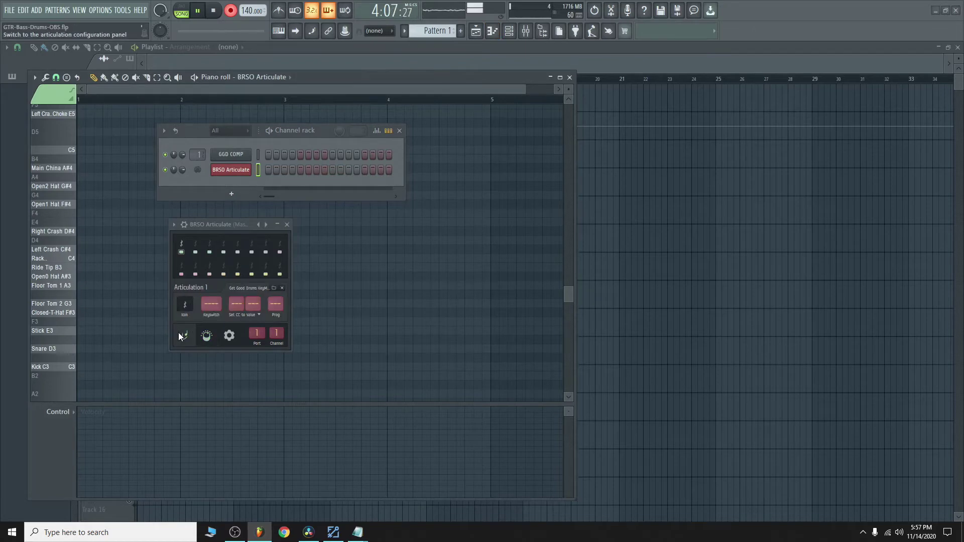
# Remove the drum key-name map, move BRSO Articulate aside, and play keys C2 to F2.
pyautogui.click(282, 287)
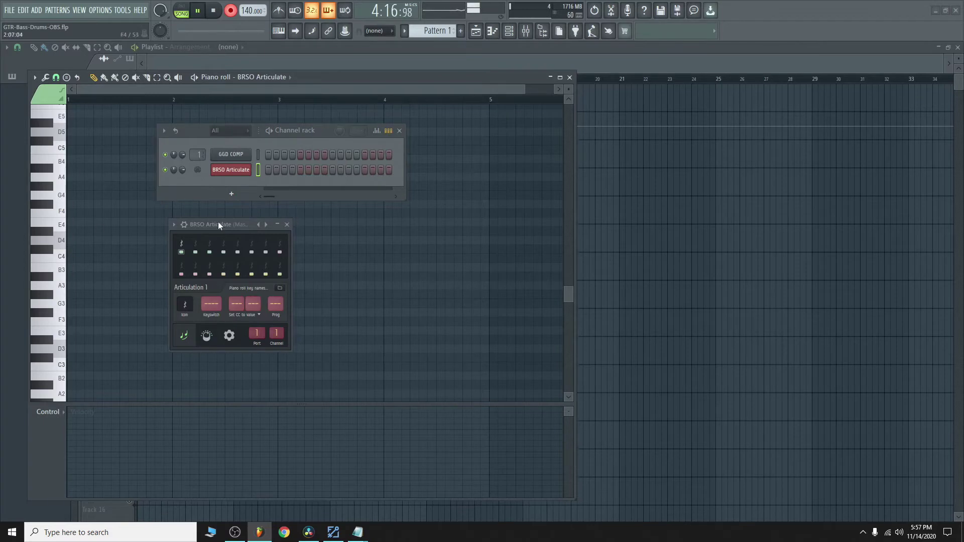
pyautogui.moveTo(240, 226); pyautogui.dragTo(272, 228)
pyautogui.scroll(-5, 151, 316)
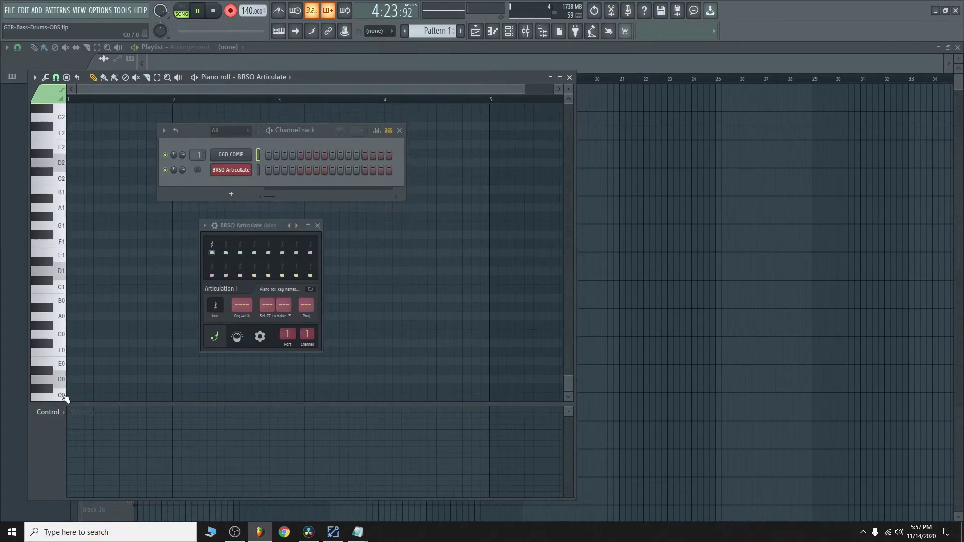
pyautogui.moveTo(64, 393); pyautogui.dragTo(68, 173)
pyautogui.moveTo(61, 392); pyautogui.dragTo(43, 145)
pyautogui.click(46, 175)
pyautogui.scroll(2, 63, 230)
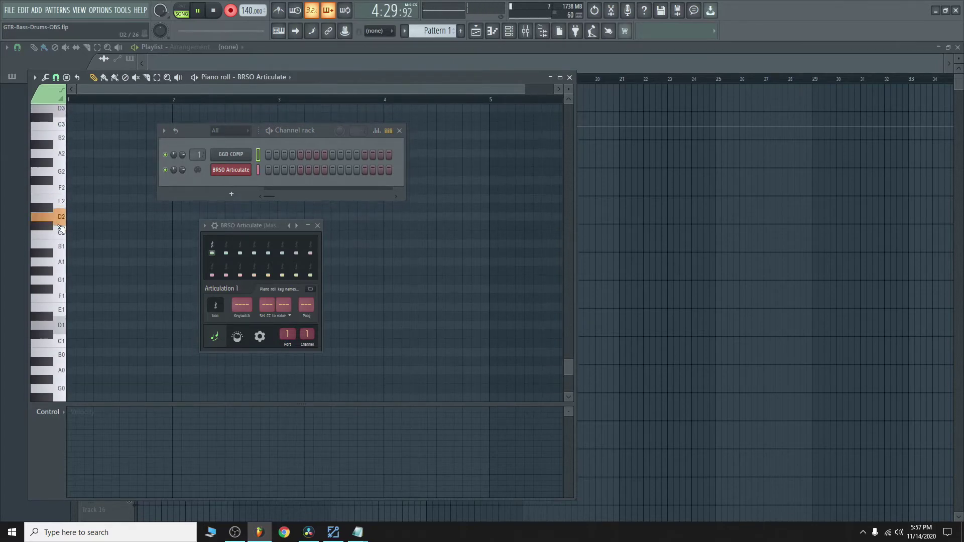
pyautogui.moveTo(62, 230); pyautogui.dragTo(56, 211)
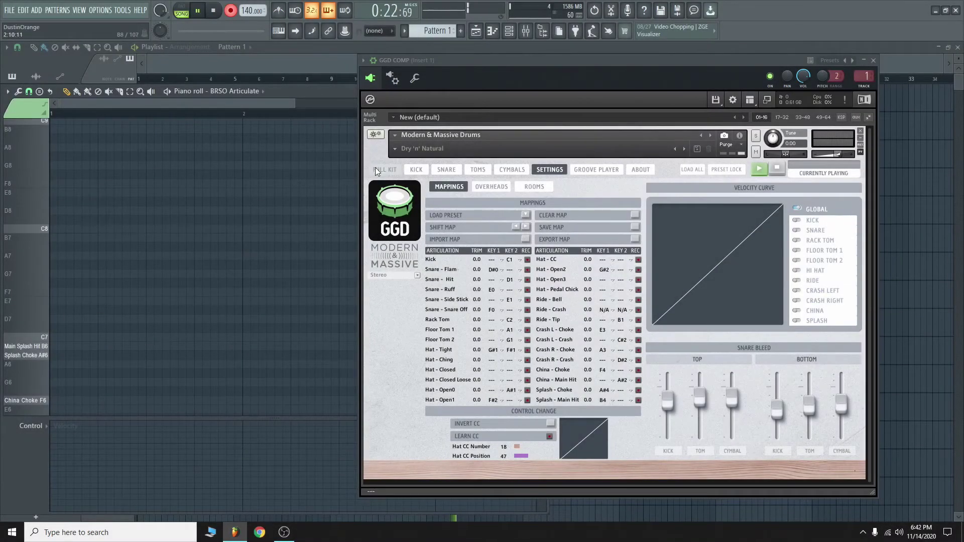
pyautogui.scroll(-5, 20, 353)
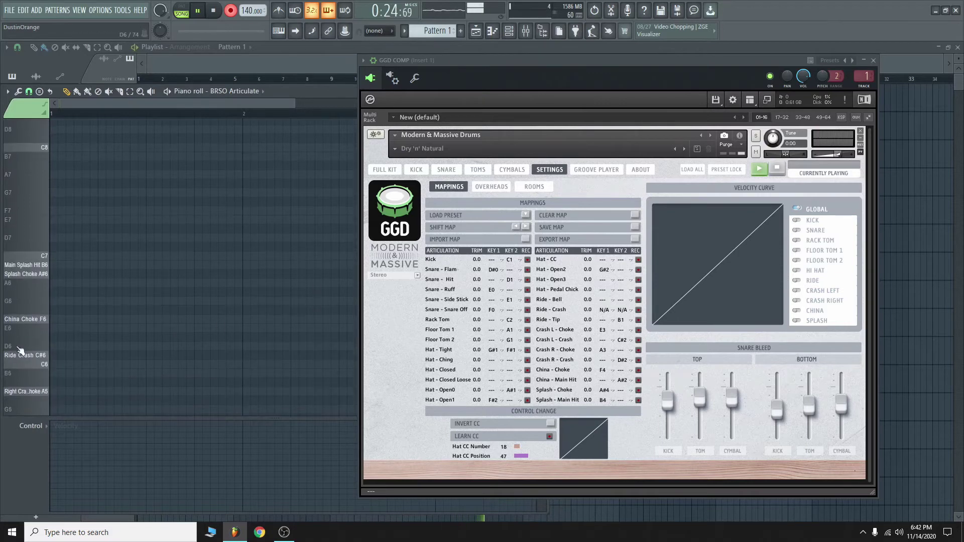
pyautogui.scroll(-5, 21, 352)
pyautogui.scroll(-5, 21, 353)
pyautogui.scroll(-2, 20, 353)
pyautogui.scroll(-2, 21, 316)
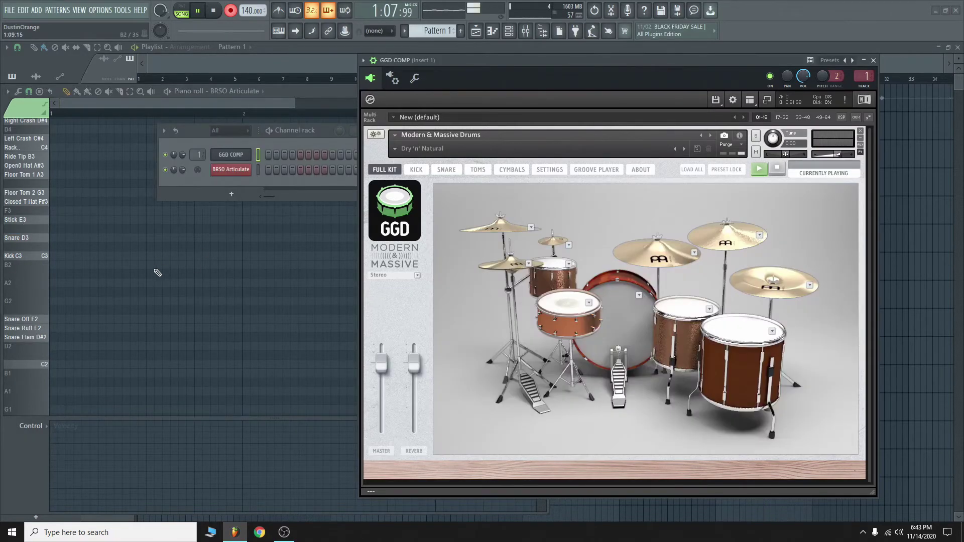
# Repeatedly play Snare Flam D#2, Kick C3, and the keys up to Stick E3.
pyautogui.click(42, 340)
pyautogui.click(42, 339)
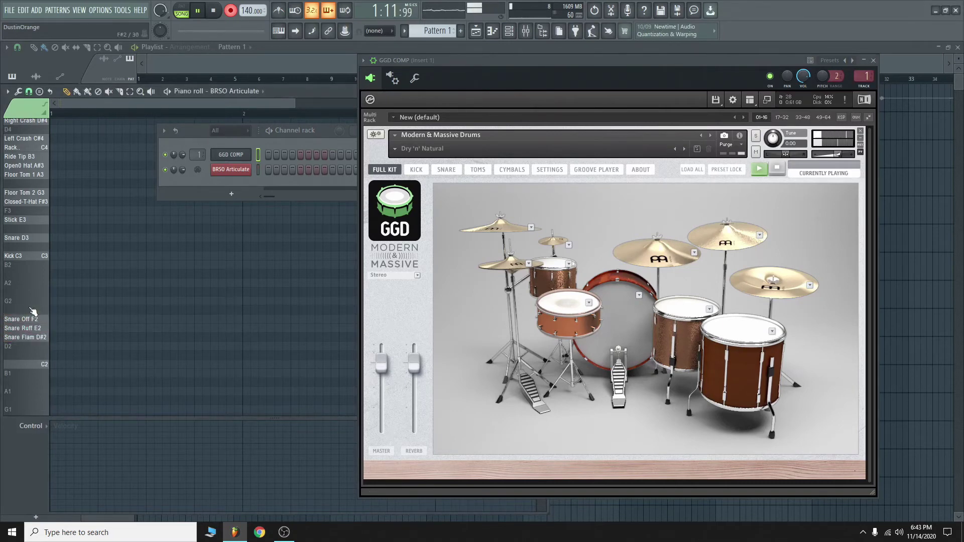
pyautogui.click(24, 257)
pyautogui.moveTo(24, 261); pyautogui.dragTo(27, 220)
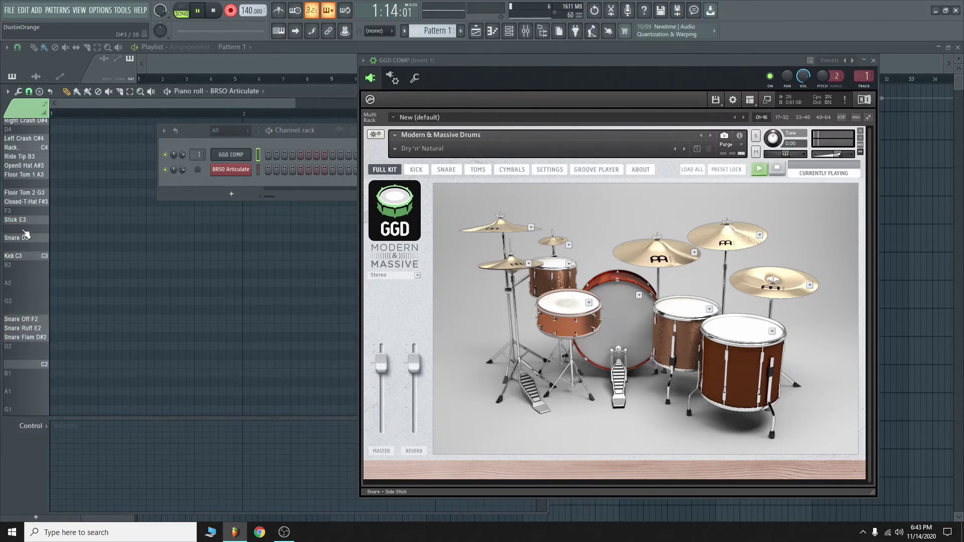
pyautogui.click(33, 340)
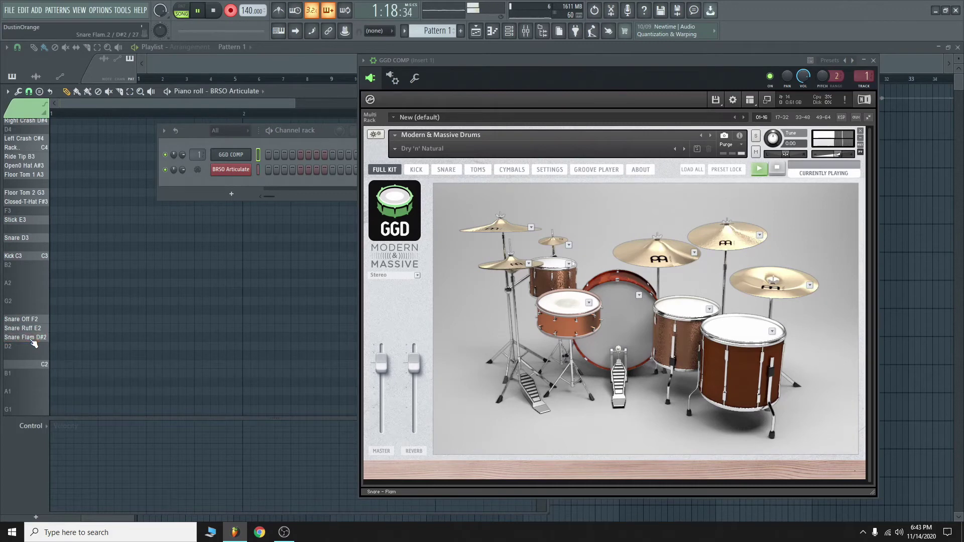
pyautogui.click(34, 341)
pyautogui.click(33, 340)
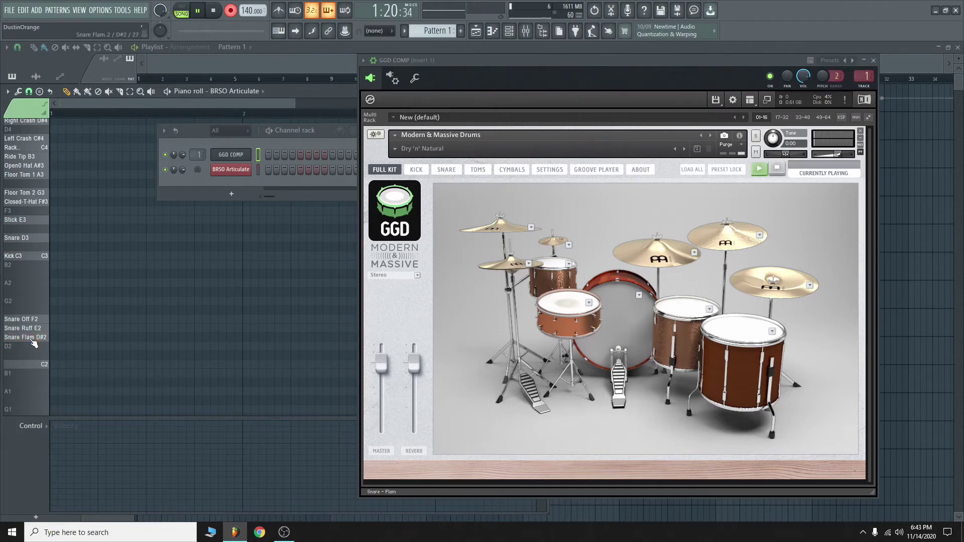
# Play the Snare Flam and Snare Off drum keys in the piano roll.
pyautogui.click(33, 340)
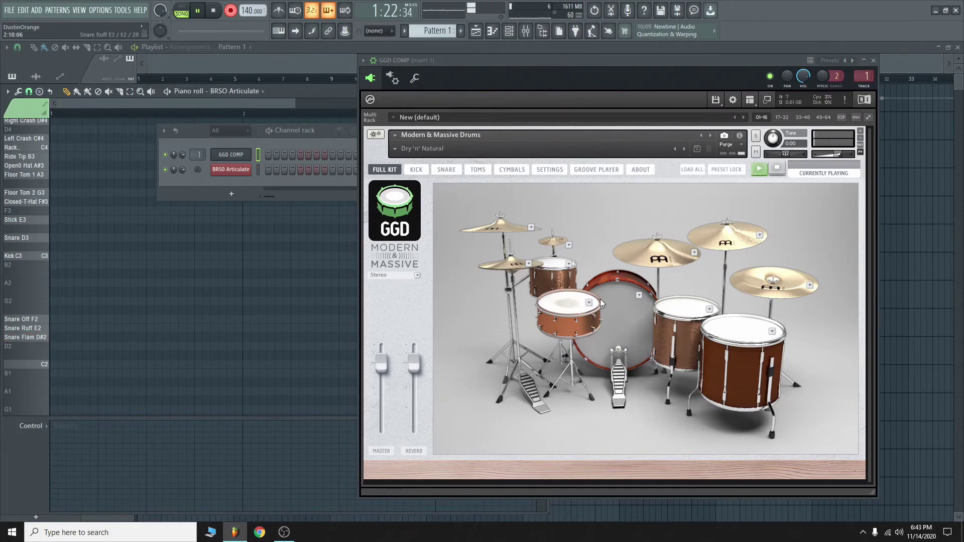
pyautogui.click(39, 322)
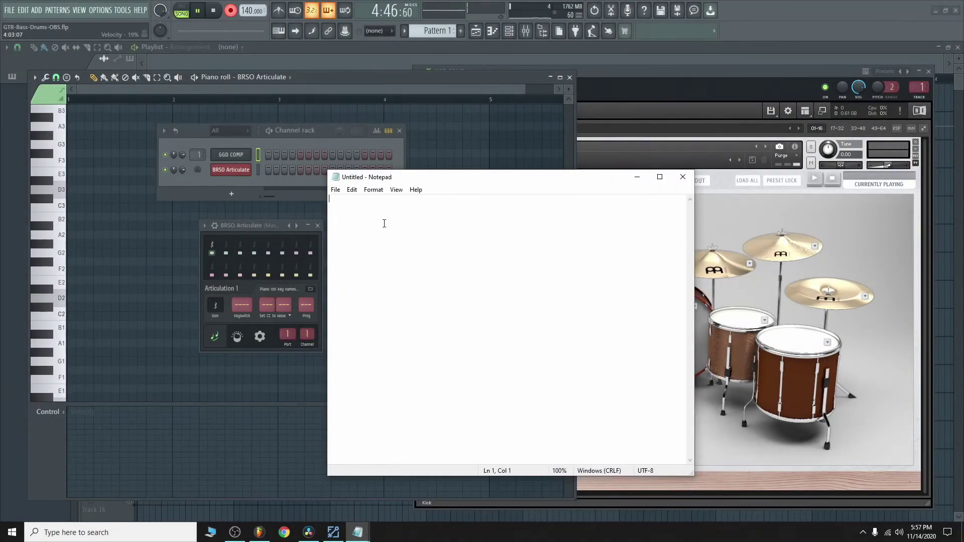
# Cross-check the Kick Drum C3 notes against the project and audition the tight hi-hat key.
pyautogui.moveTo(523, 187); pyautogui.dragTo(604, 202)
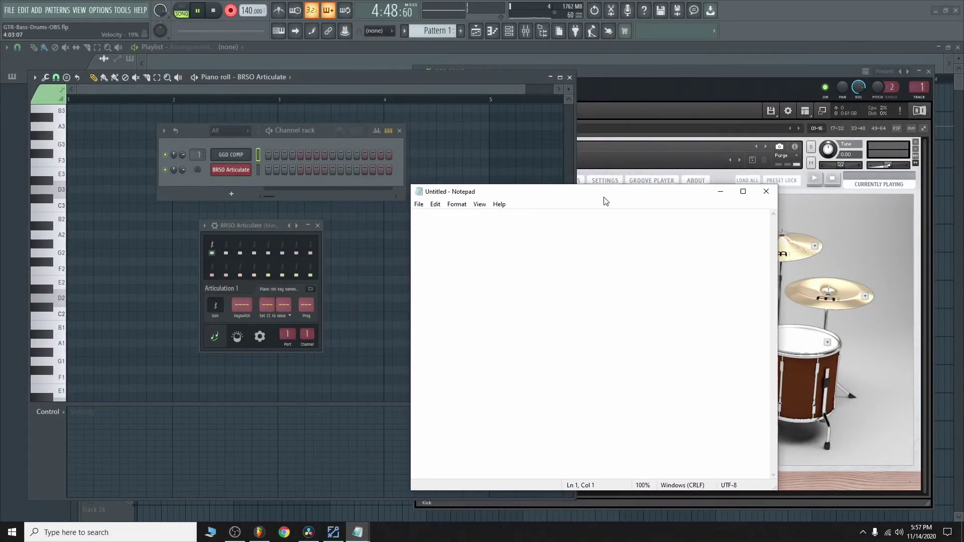
pyautogui.write('Kick D')
pyautogui.write('Dru')
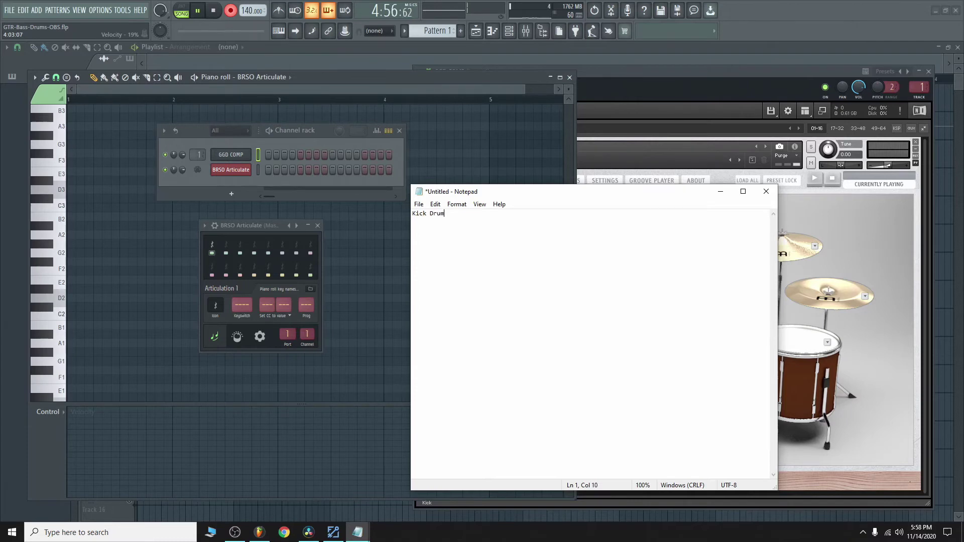
pyautogui.click(66, 213)
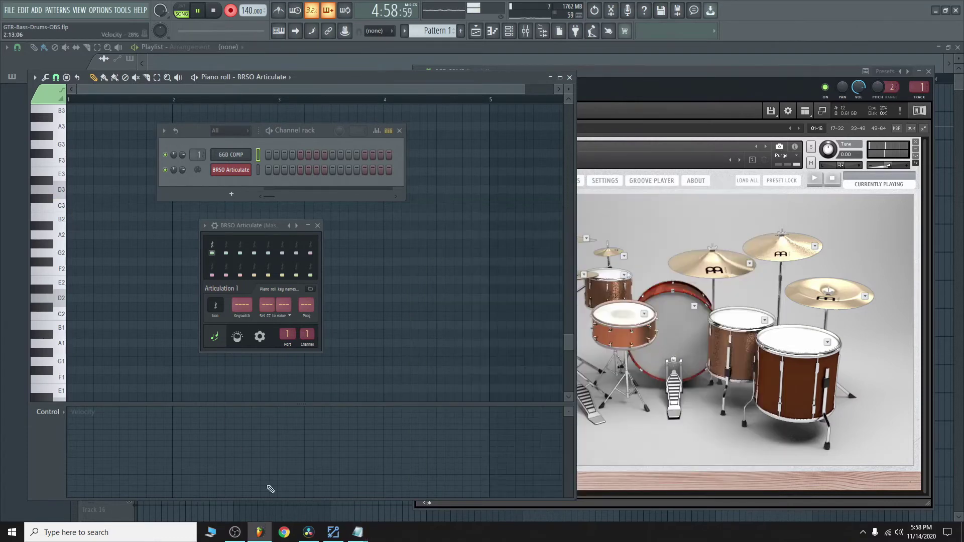
pyautogui.moveTo(358, 533)
pyautogui.click(398, 498)
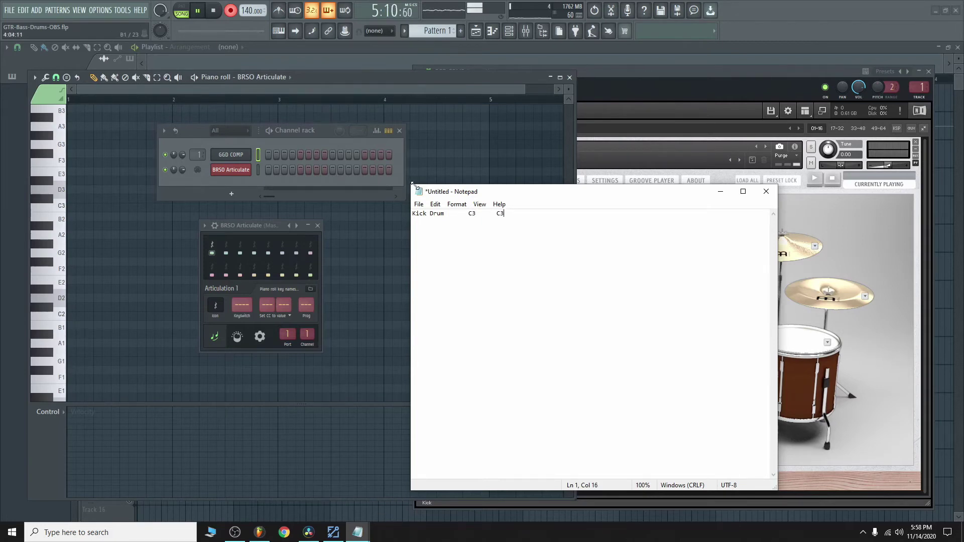
pyautogui.moveTo(413, 214); pyautogui.dragTo(443, 214)
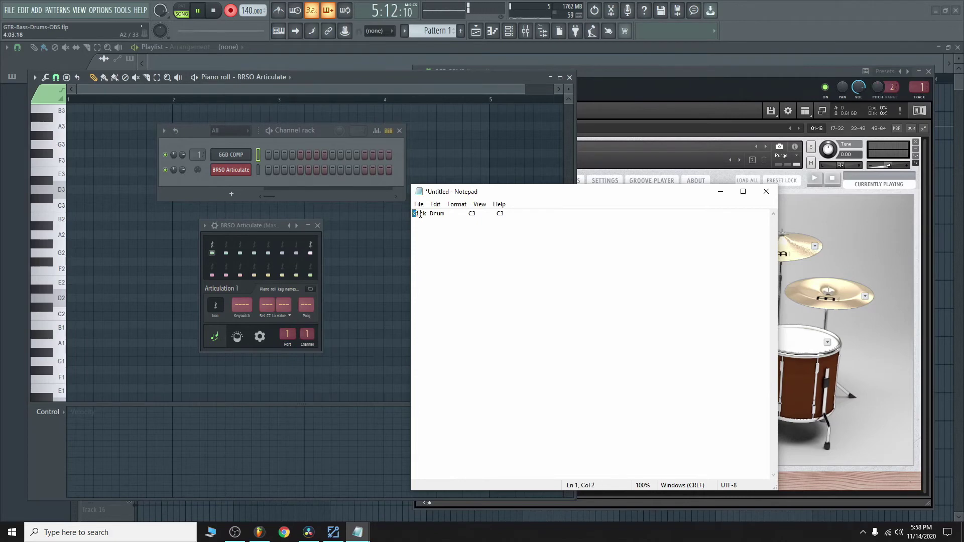
pyautogui.click(457, 214)
pyautogui.click(65, 215)
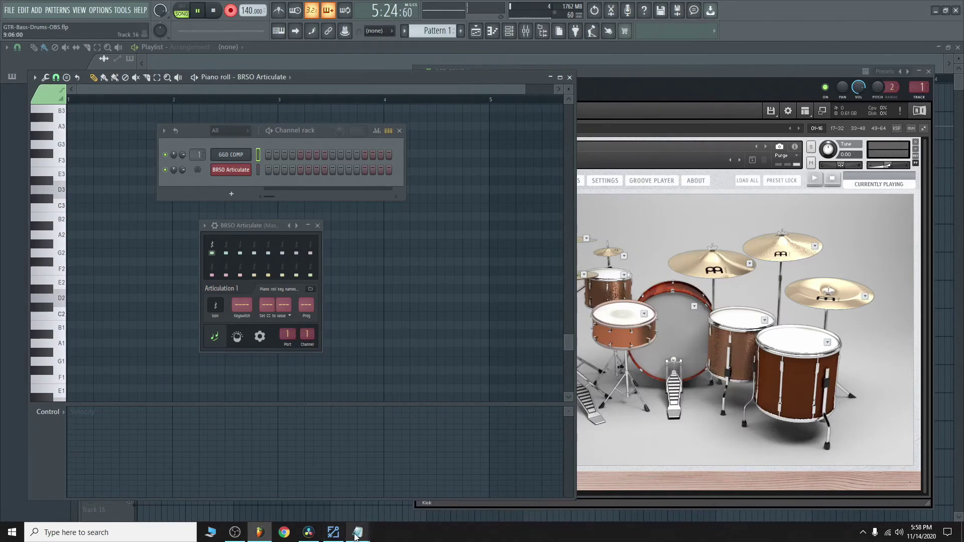
pyautogui.moveTo(358, 533)
pyautogui.click(377, 499)
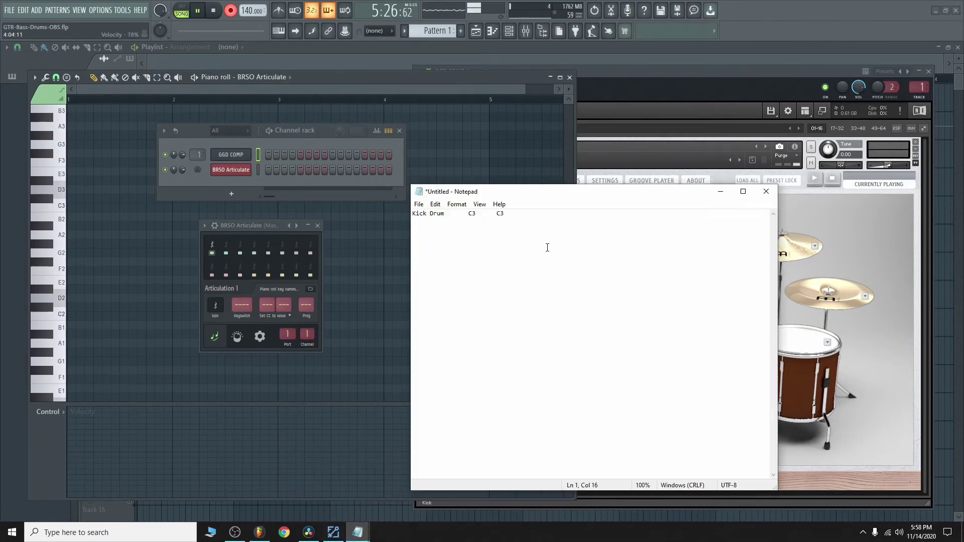
pyautogui.click(63, 318)
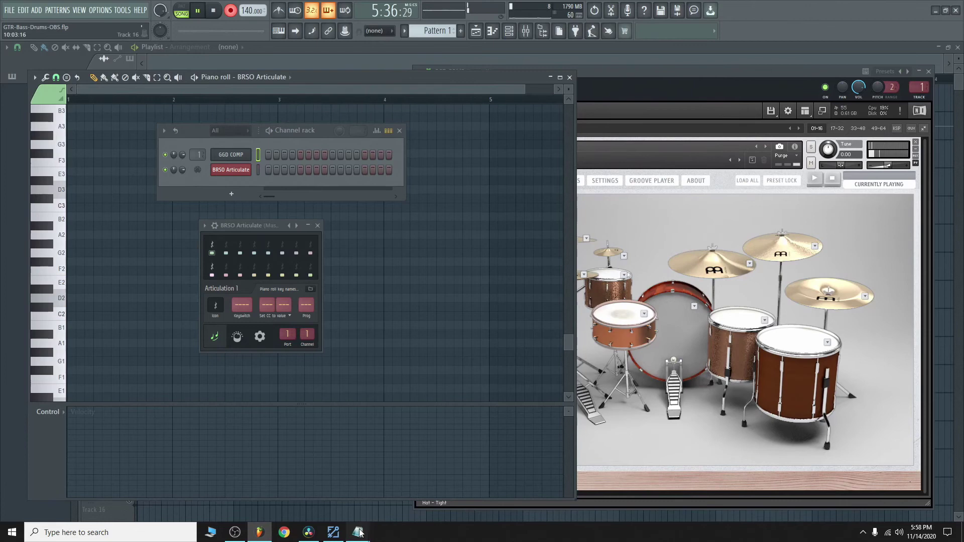
# Copy the entire GGD Mapping EDIT List from Notepad, then put it away.
pyautogui.moveTo(358, 533)
pyautogui.click(325, 486)
pyautogui.moveTo(370, 289); pyautogui.dragTo(309, 184)
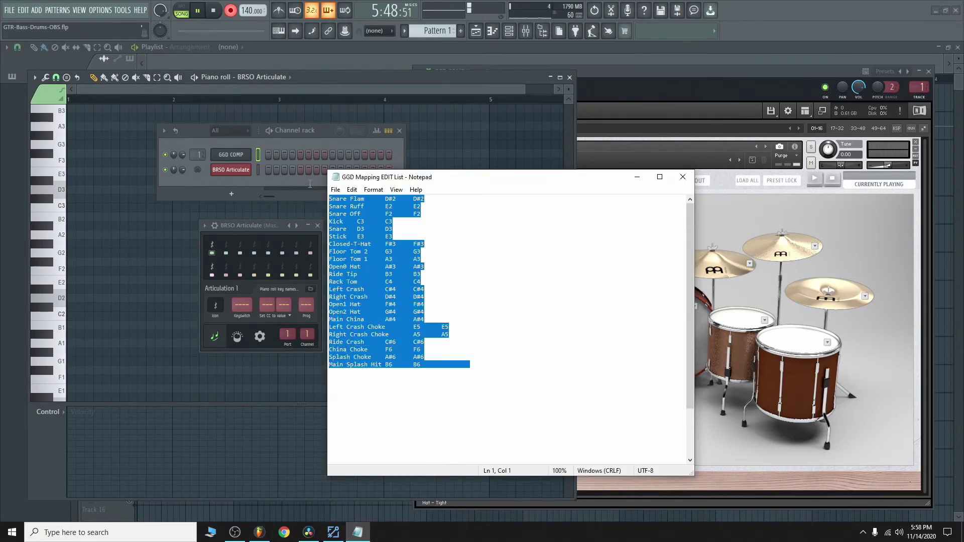
pyautogui.rightClick(349, 211)
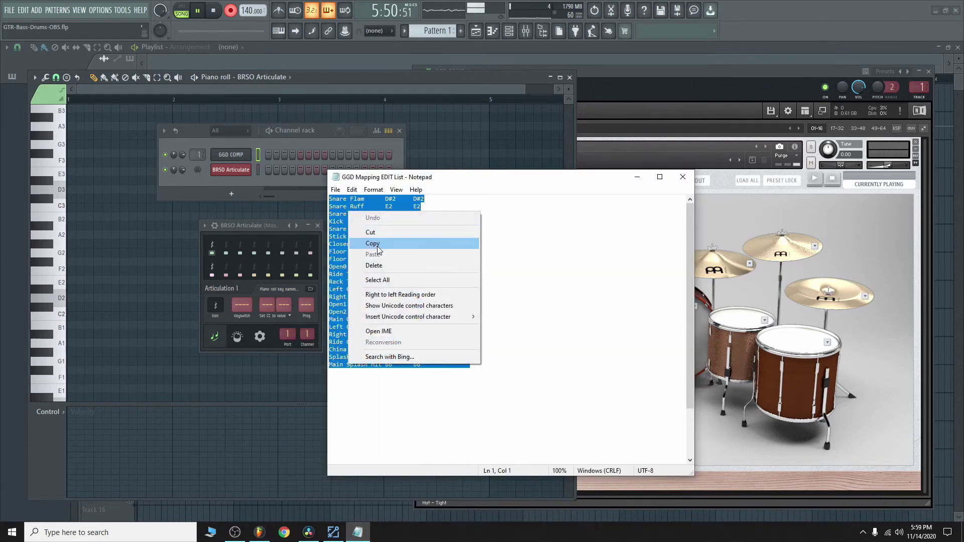
pyautogui.click(374, 244)
pyautogui.click(637, 177)
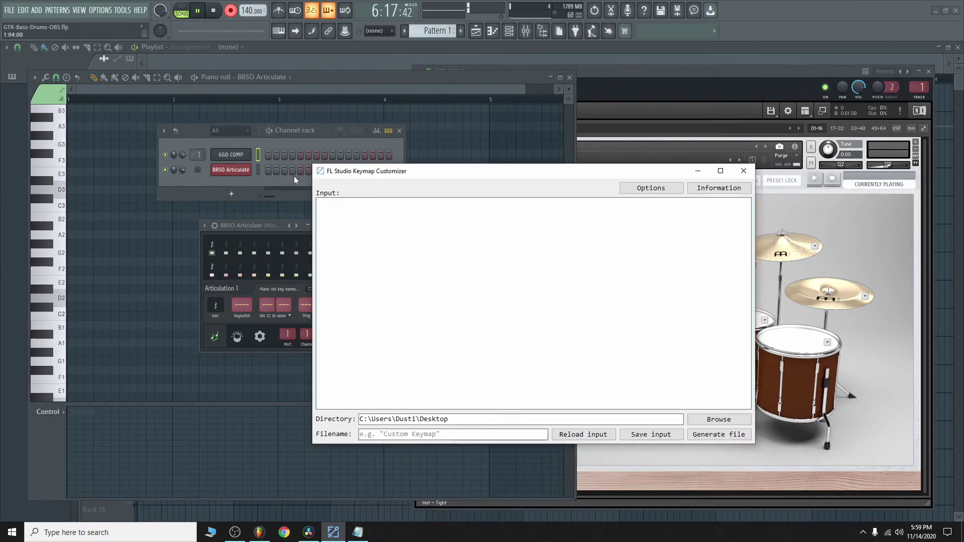
# Paste the drum list, generate testing.txt on the Desktop, confirm, and minimize the customizer.
pyautogui.hotkey('ctrl', 'v')
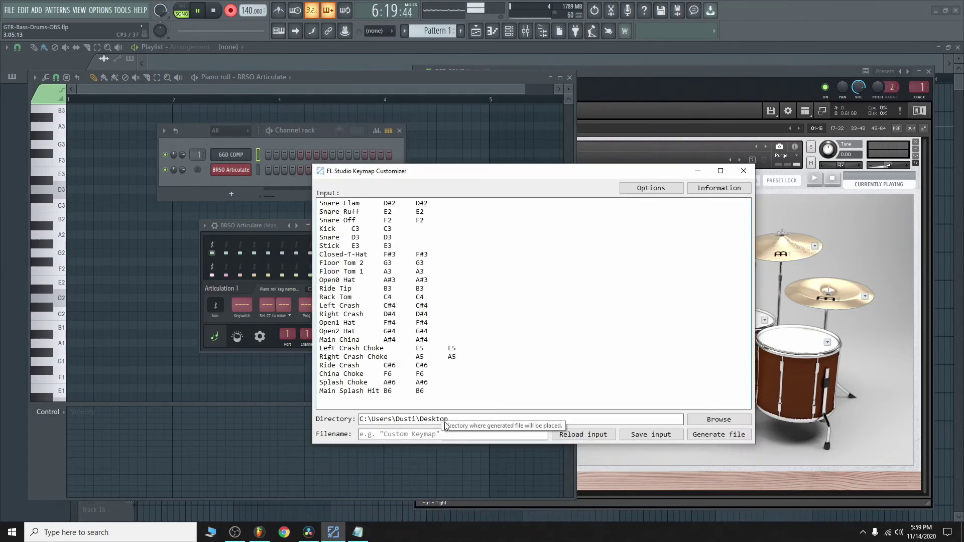
pyautogui.click(423, 436)
pyautogui.write('testing')
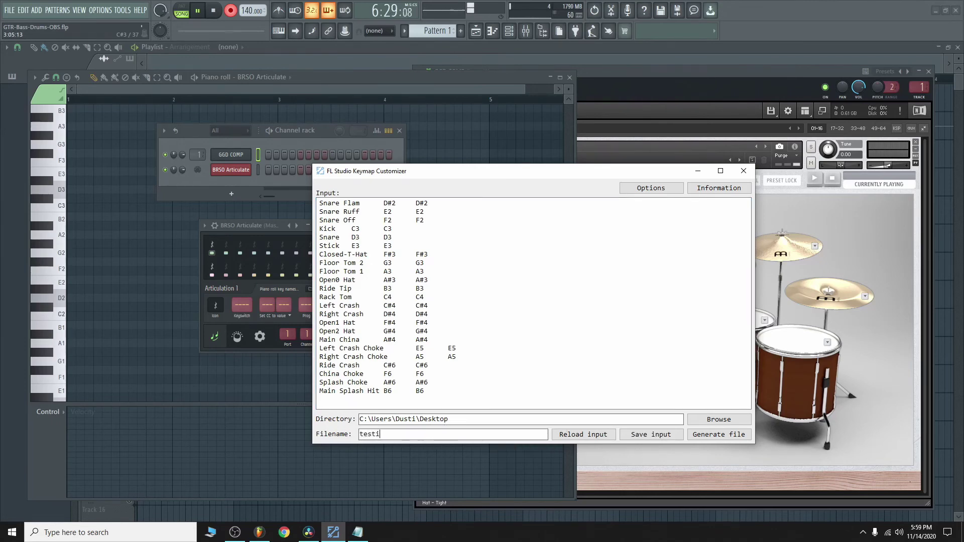
pyautogui.click(718, 435)
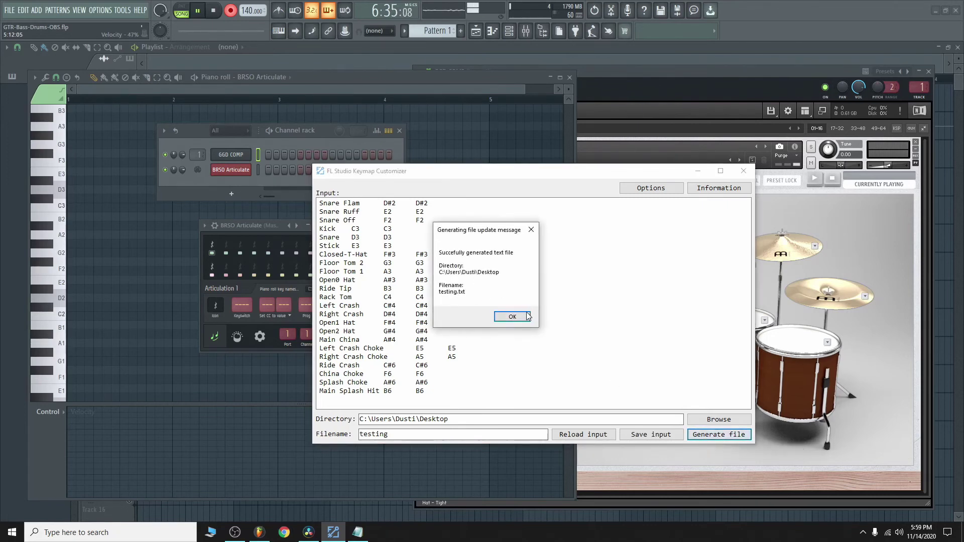
pyautogui.click(527, 316)
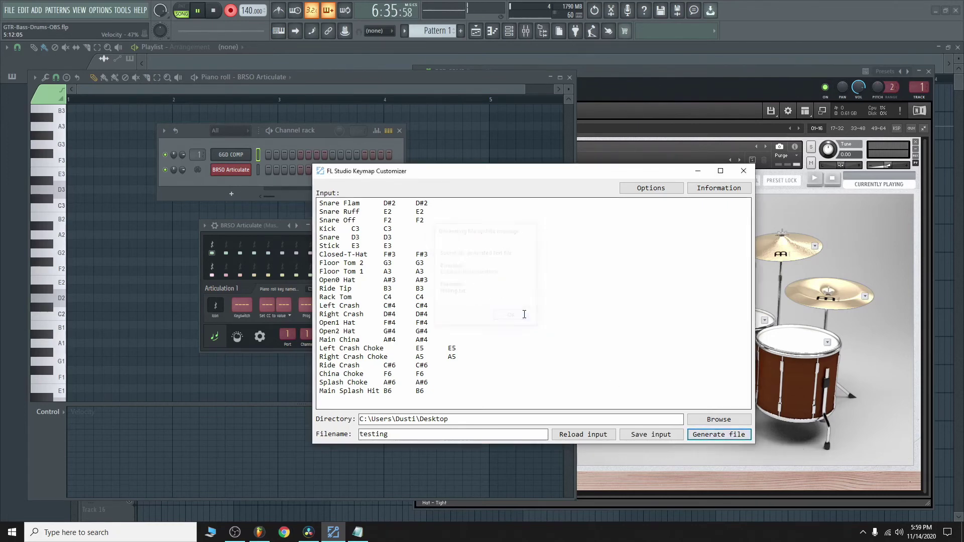
pyautogui.click(698, 171)
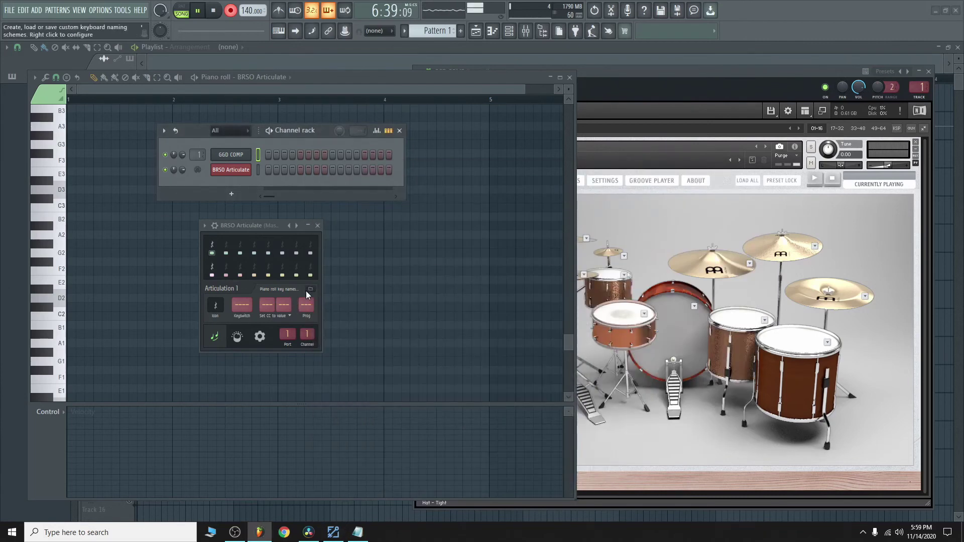
# Load testing.txt from the Desktop as BRSO Articulate's piano roll key names.
pyautogui.click(242, 228)
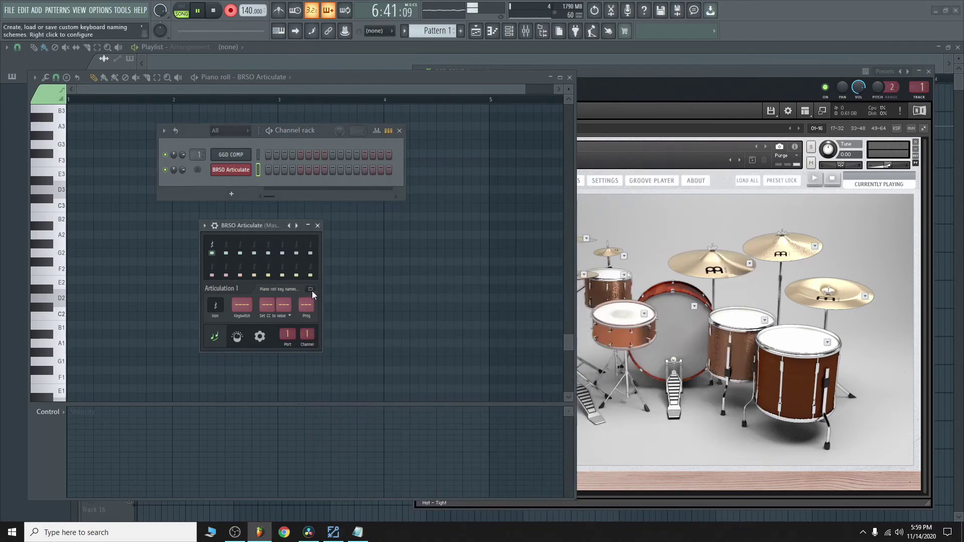
pyautogui.click(311, 288)
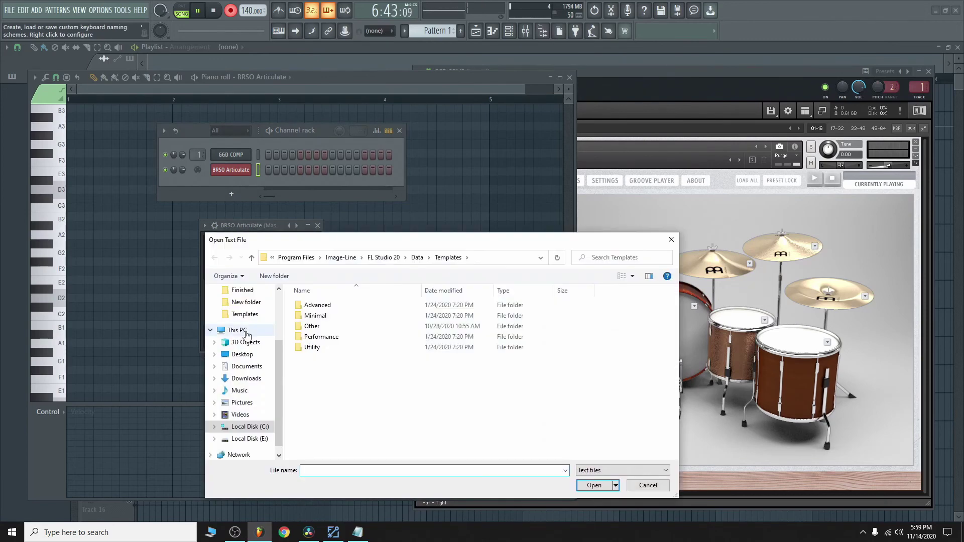
pyautogui.click(243, 354)
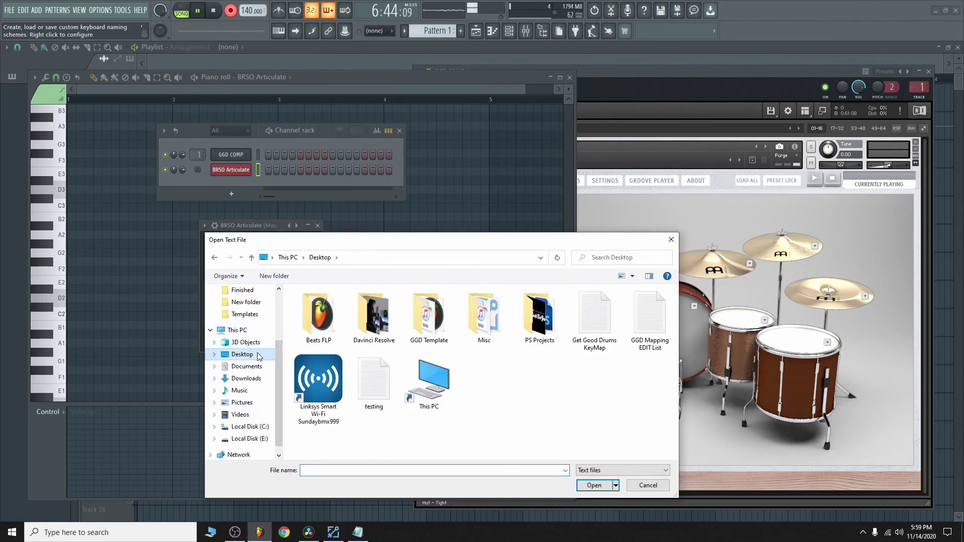
pyautogui.moveTo(374, 383)
pyautogui.click(373, 389)
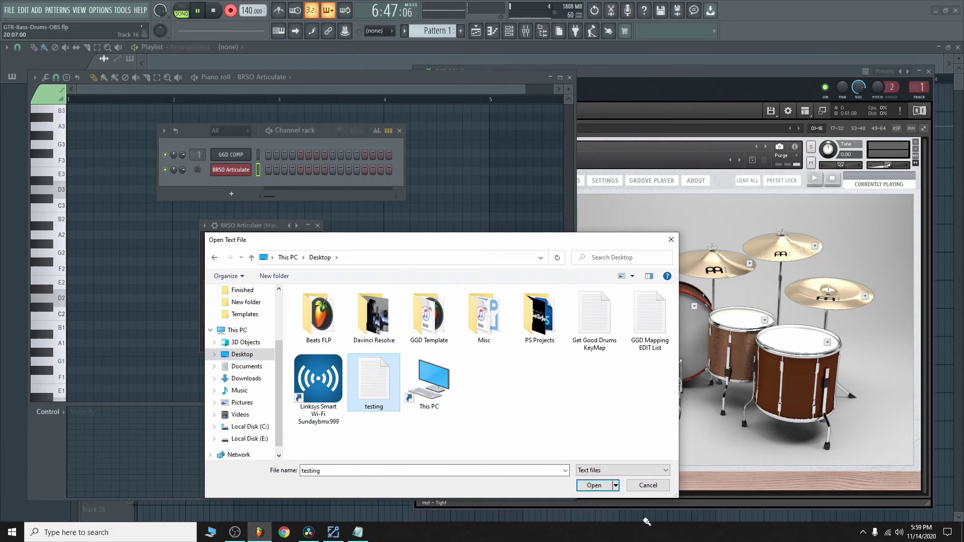
pyautogui.doubleClick(369, 383)
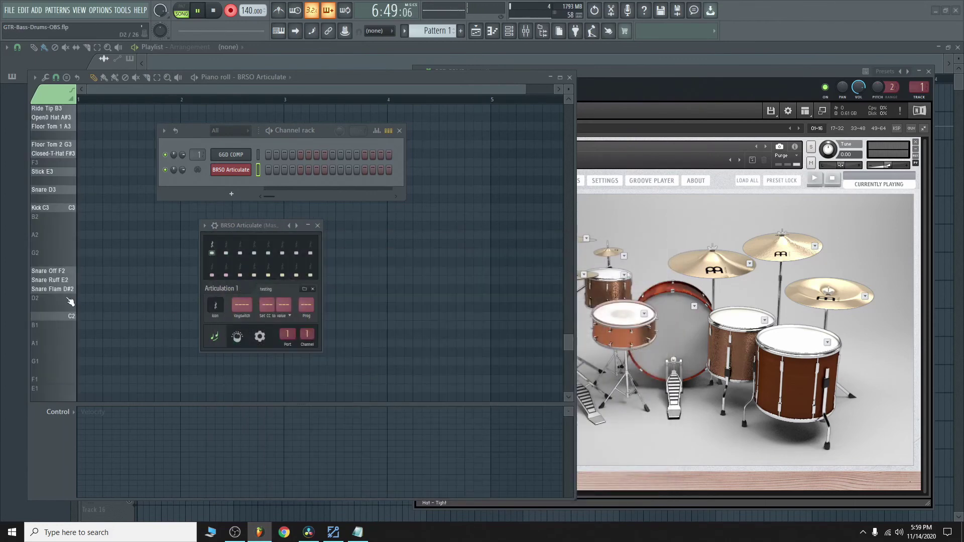
pyautogui.scroll(2, 64, 323)
pyautogui.scroll(2, 55, 303)
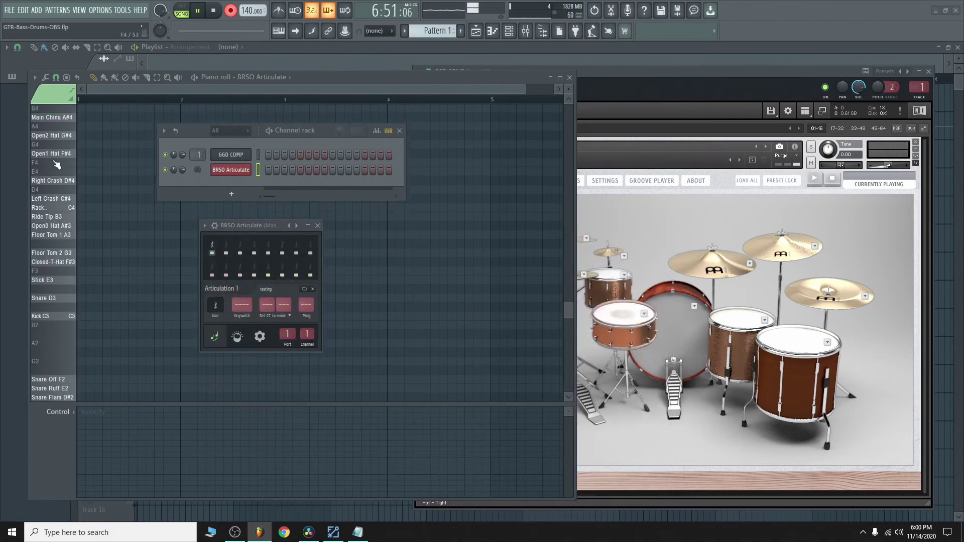
# Audition the Left Crash key and several neighbouring renamed drum keys.
pyautogui.click(58, 201)
pyautogui.click(55, 181)
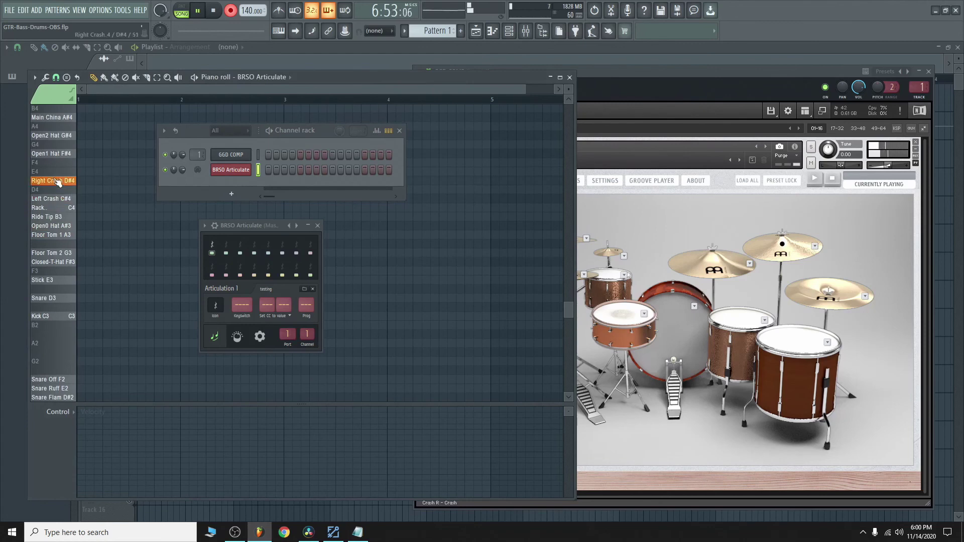
pyautogui.click(59, 137)
pyautogui.click(62, 119)
pyautogui.scroll(1, 61, 229)
pyautogui.scroll(1, 60, 228)
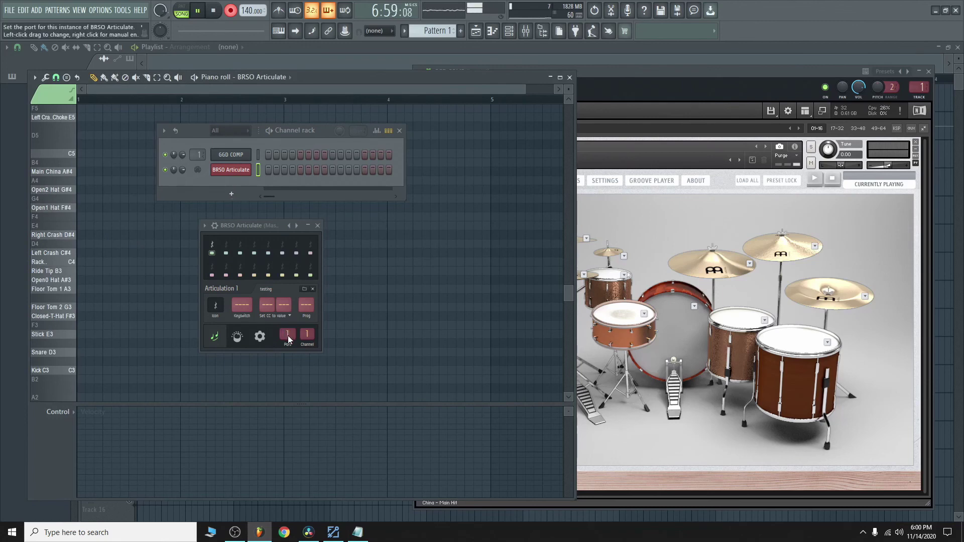
# Audition the Right Crash, Open2 Hat and Open1 Hat keys, and move the BRSO Articulate window aside.
pyautogui.click(62, 237)
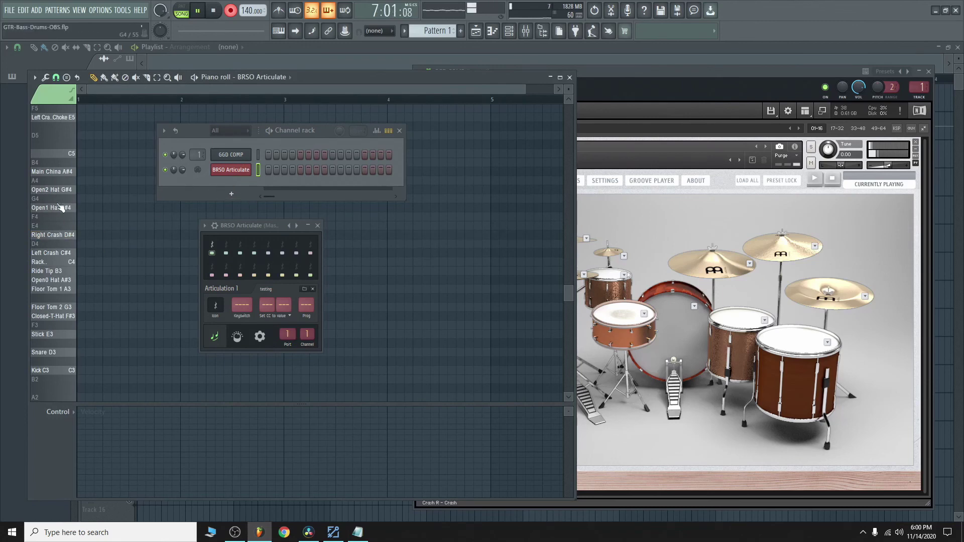
pyautogui.click(64, 190)
pyautogui.click(67, 209)
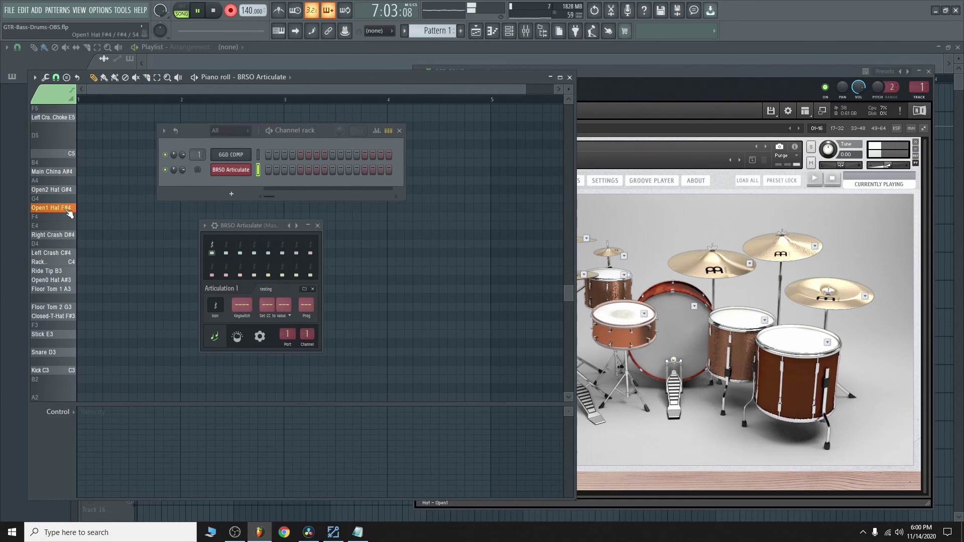
pyautogui.moveTo(267, 225); pyautogui.dragTo(246, 227)
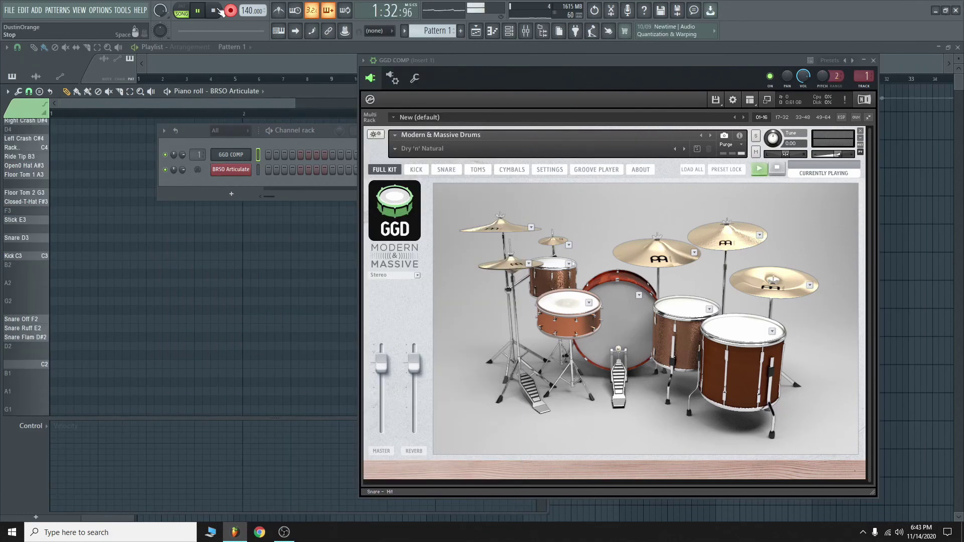